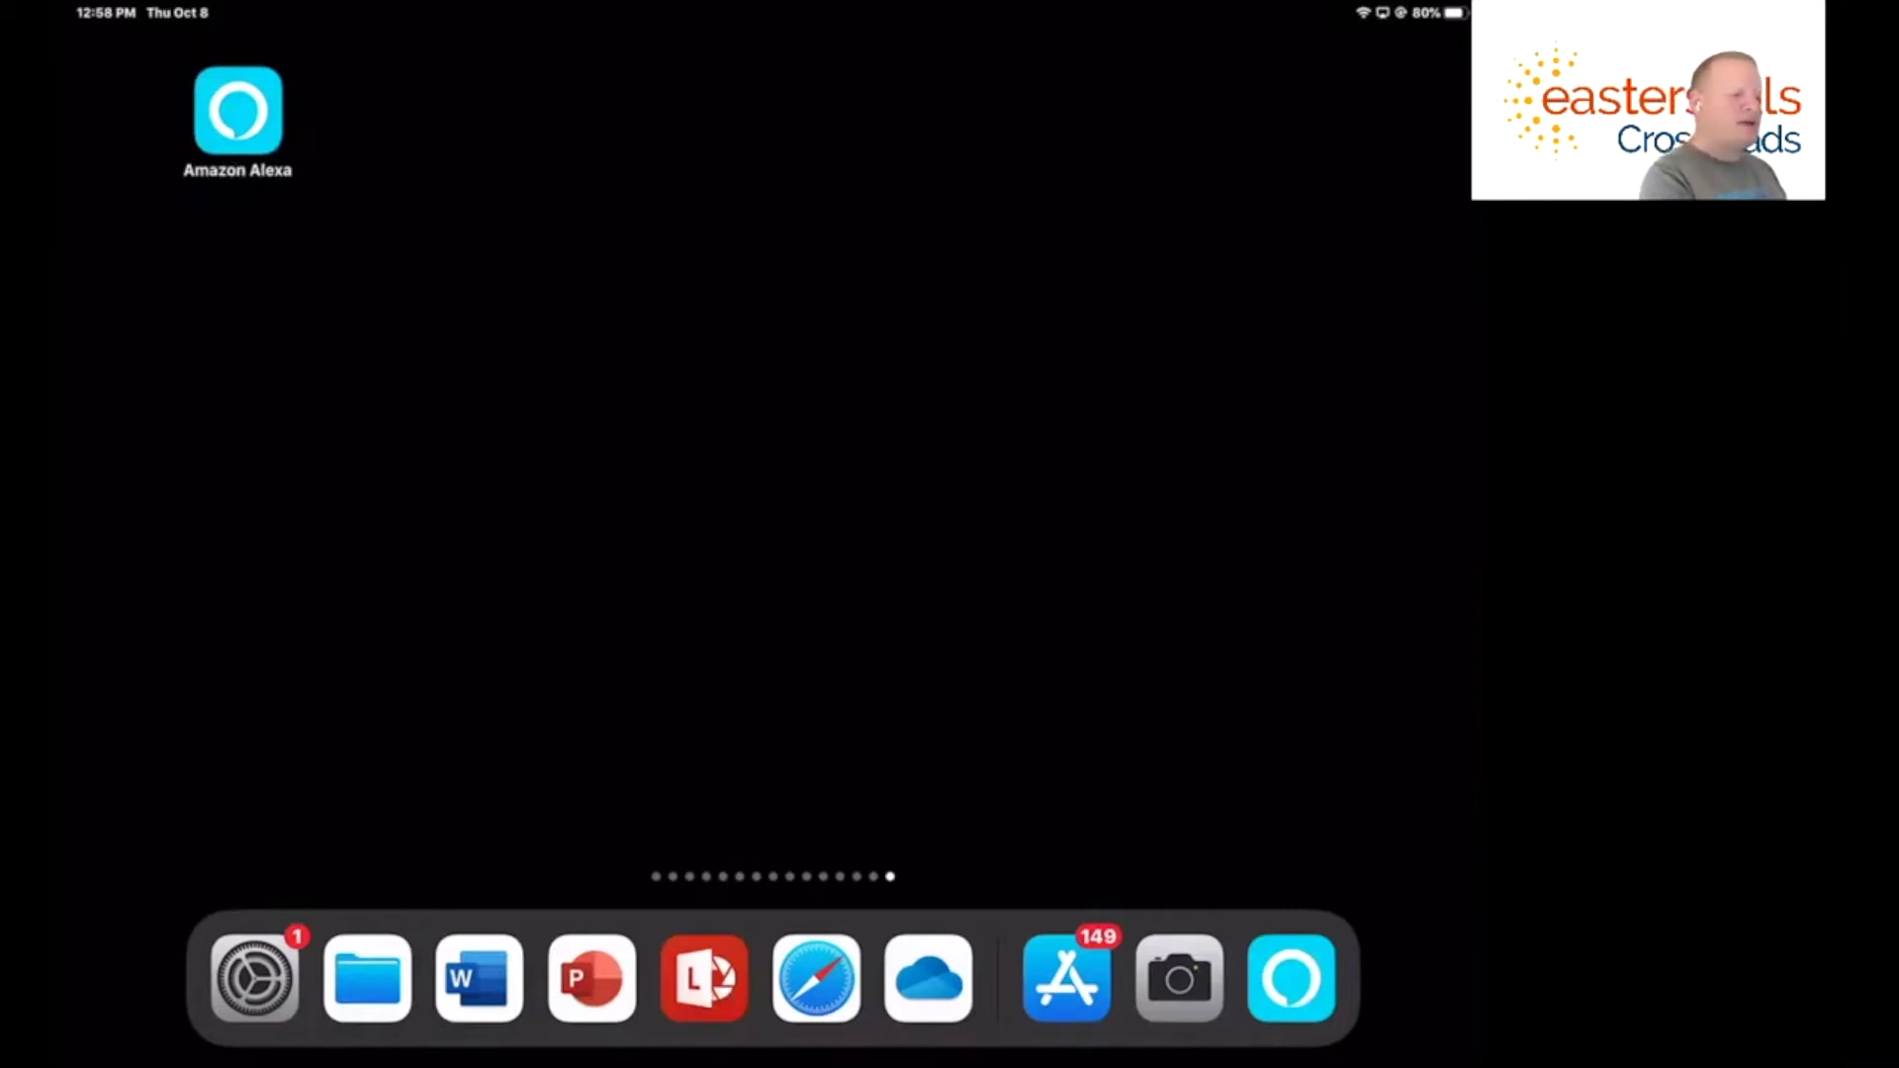
Launch the Amazon Alexa app from the iPad home screen
click(237, 110)
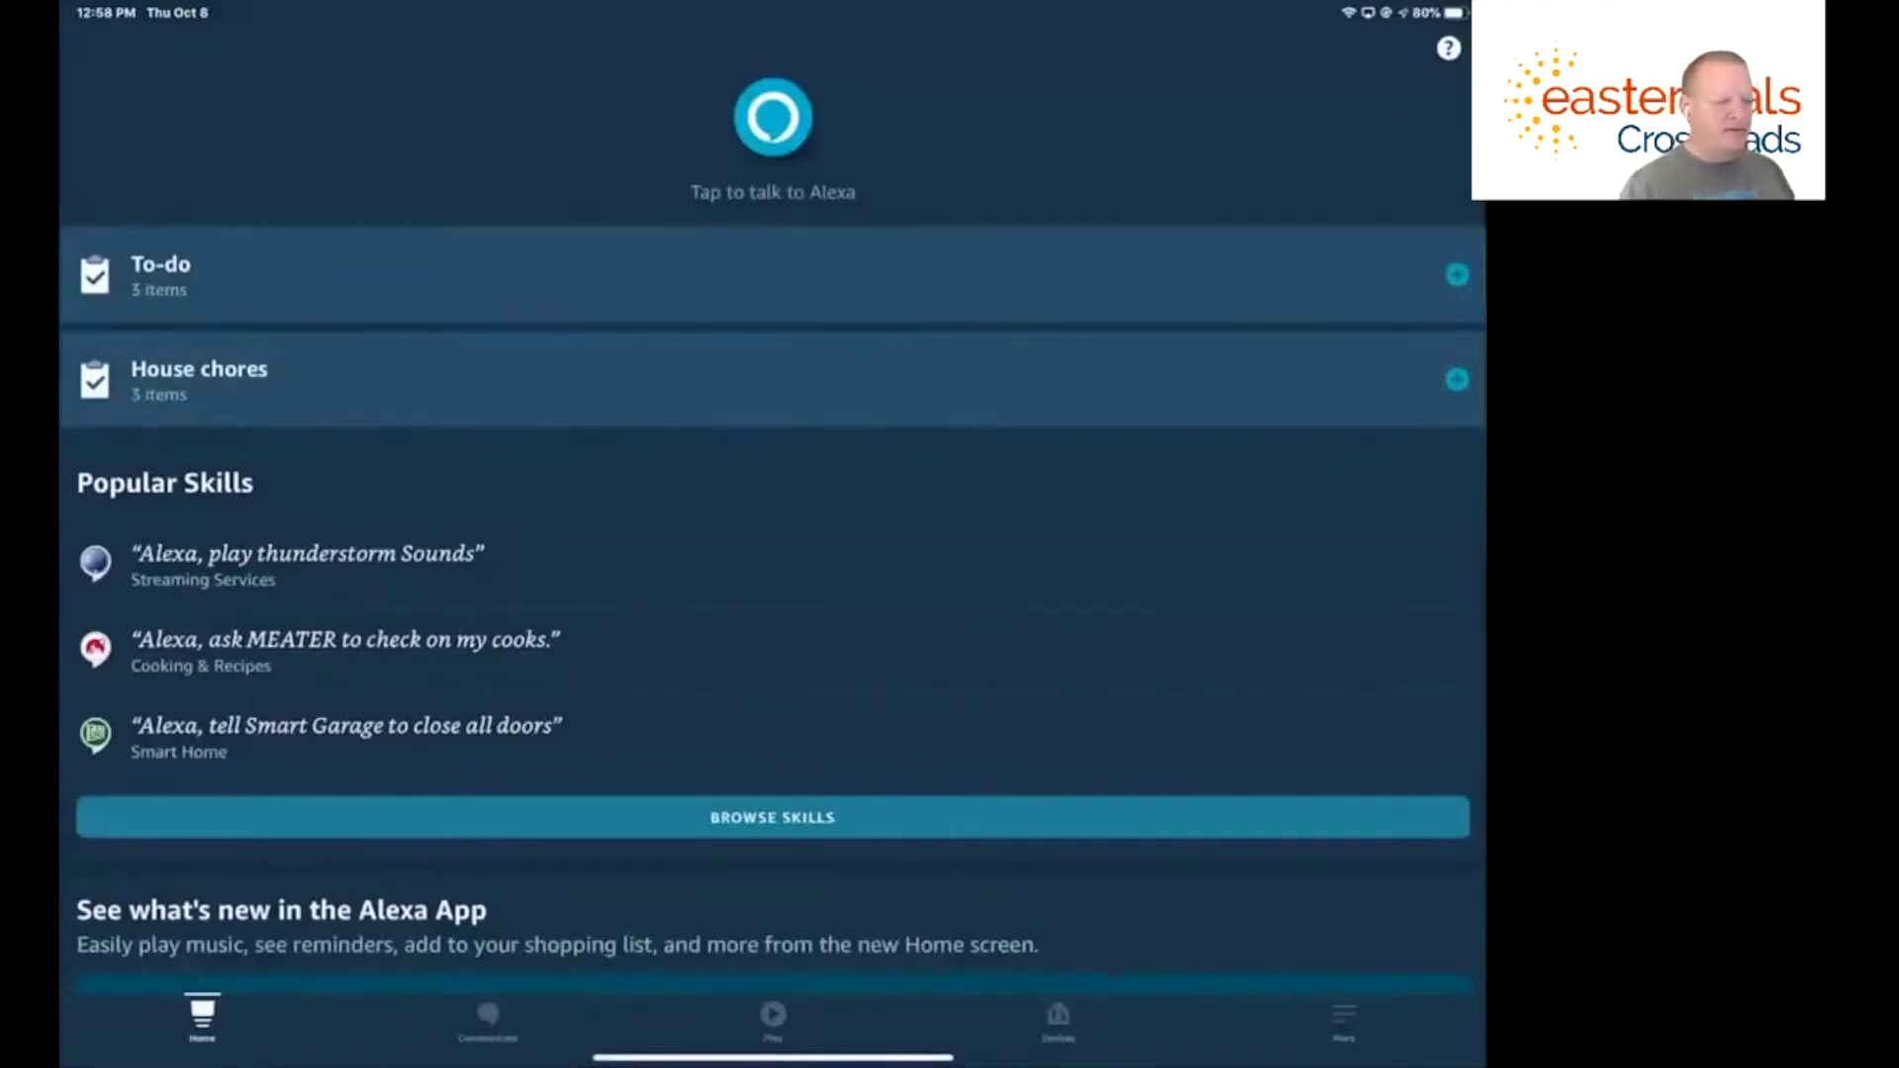
Go to Reminders & Alarms via More and start a new alarm
click(1343, 1014)
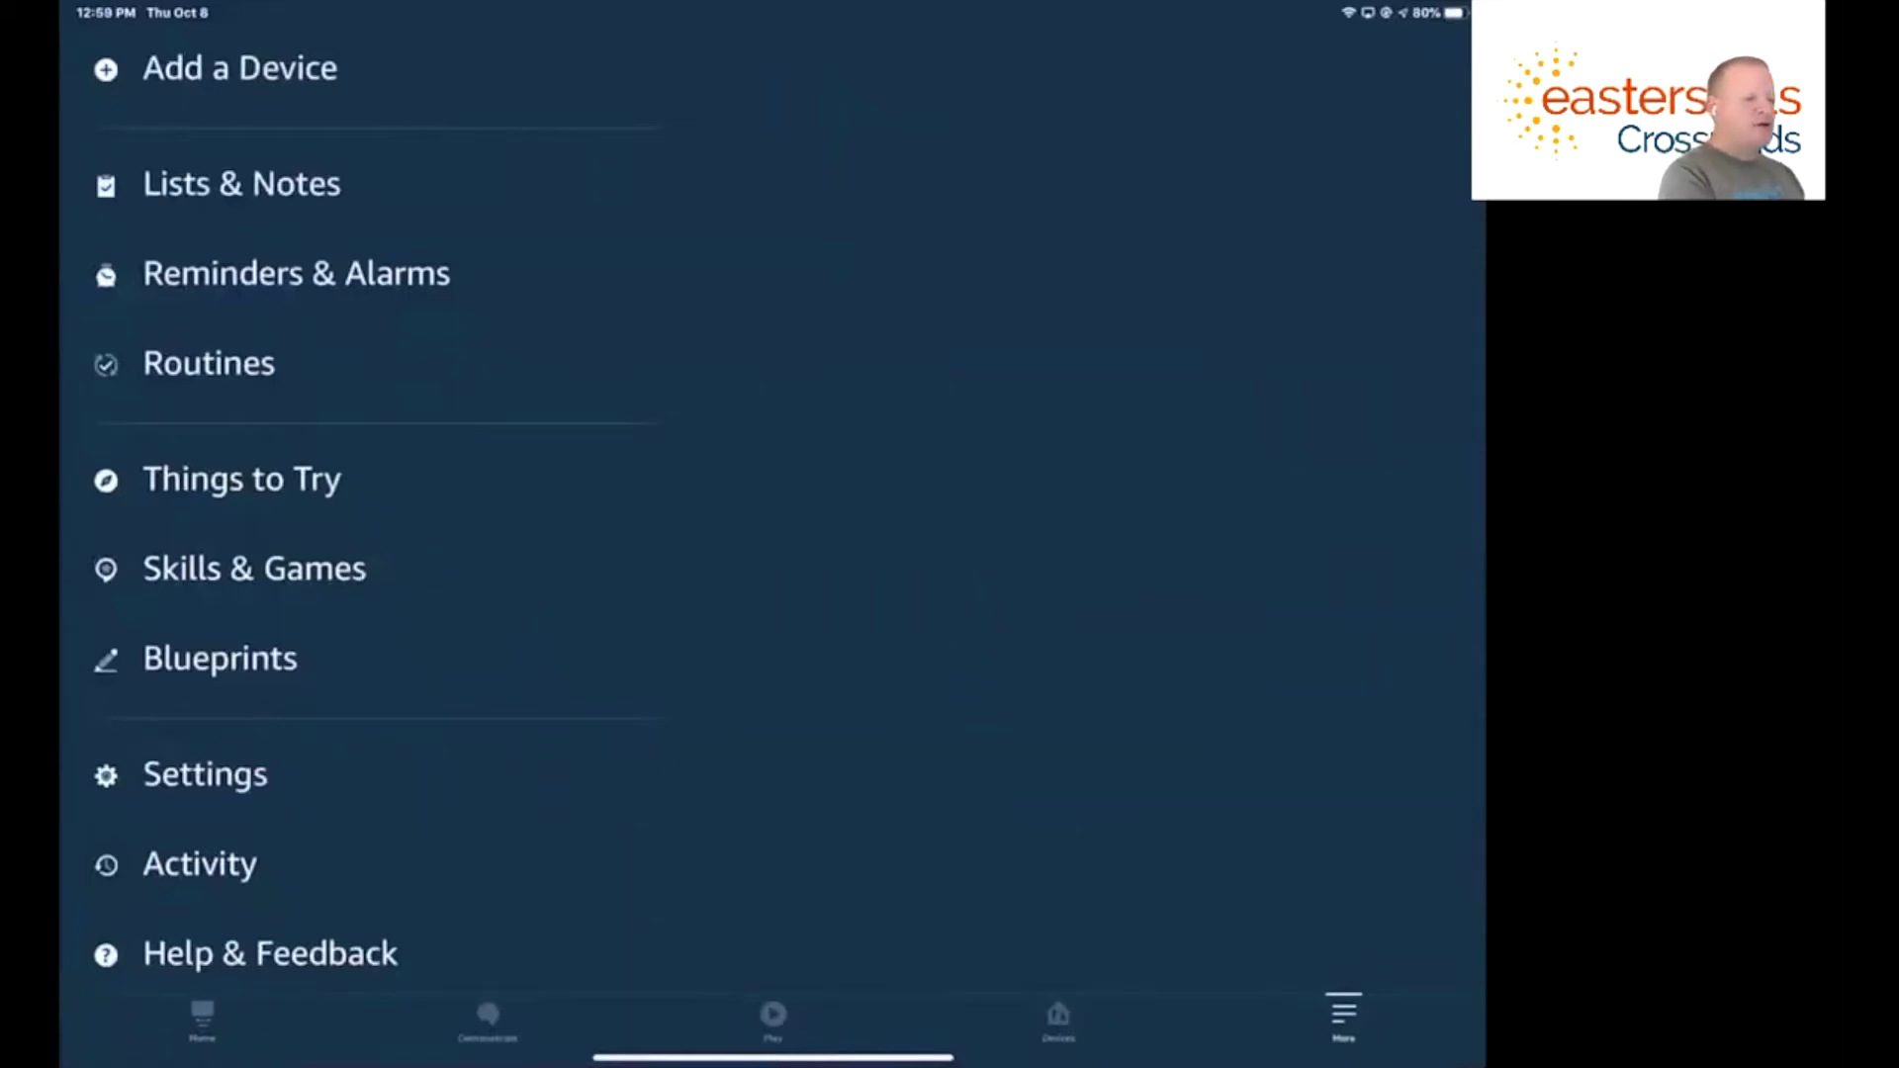
click(297, 274)
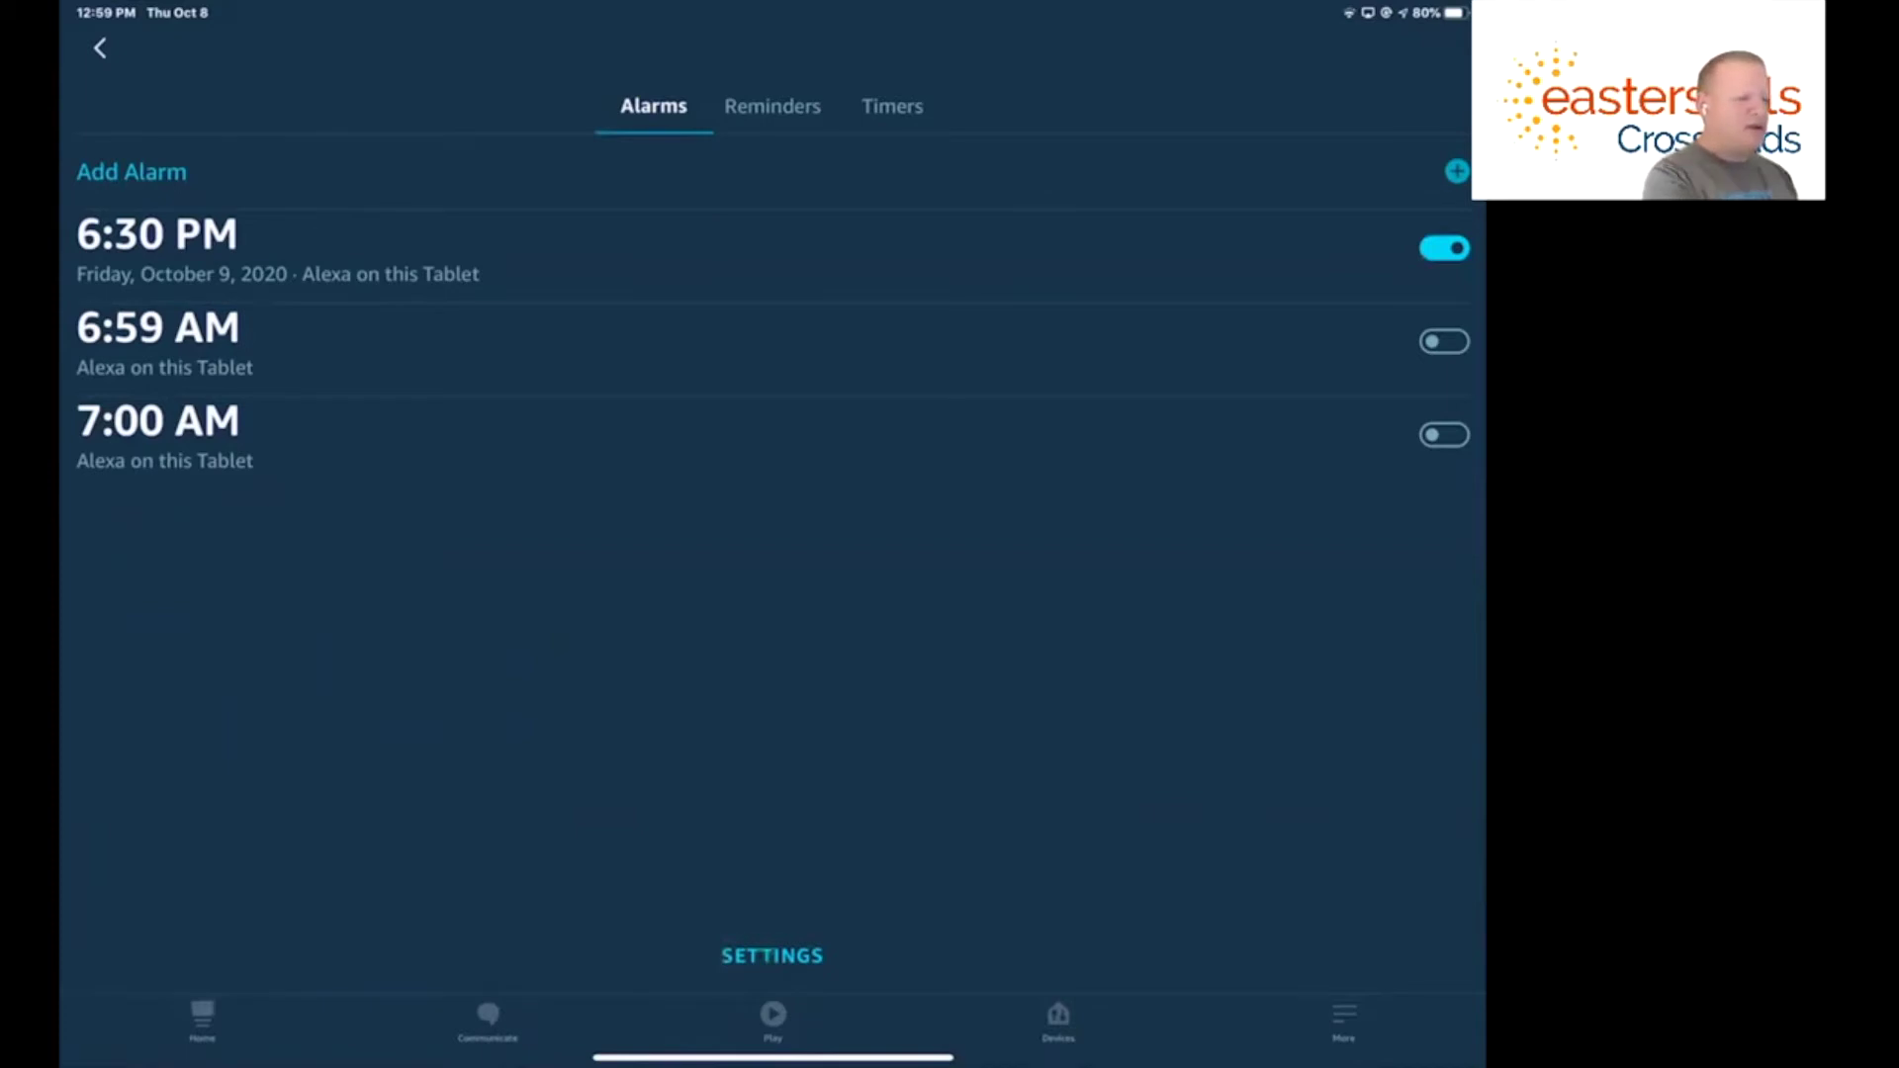
click(132, 171)
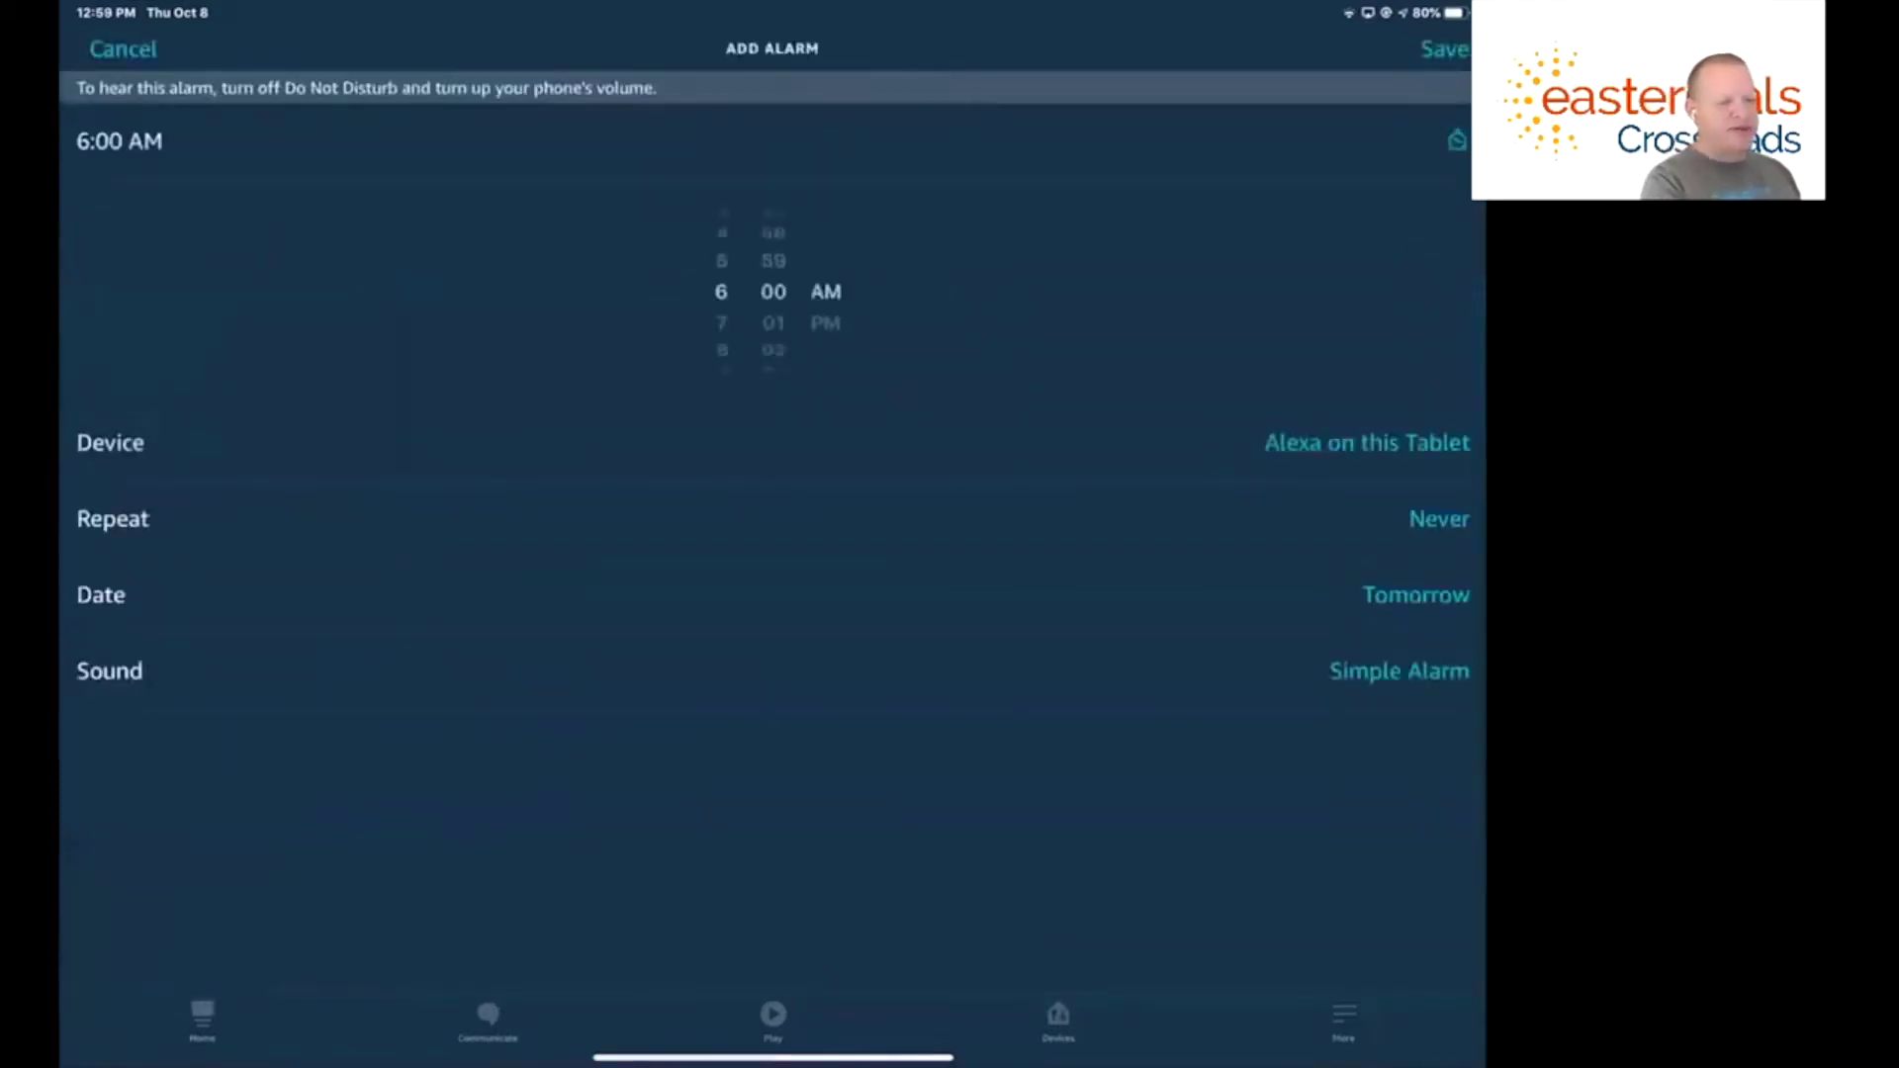
Save a new 8:00 AM alarm set to ring on Alexa on this Tablet
scroll(721, 292, down, 2)
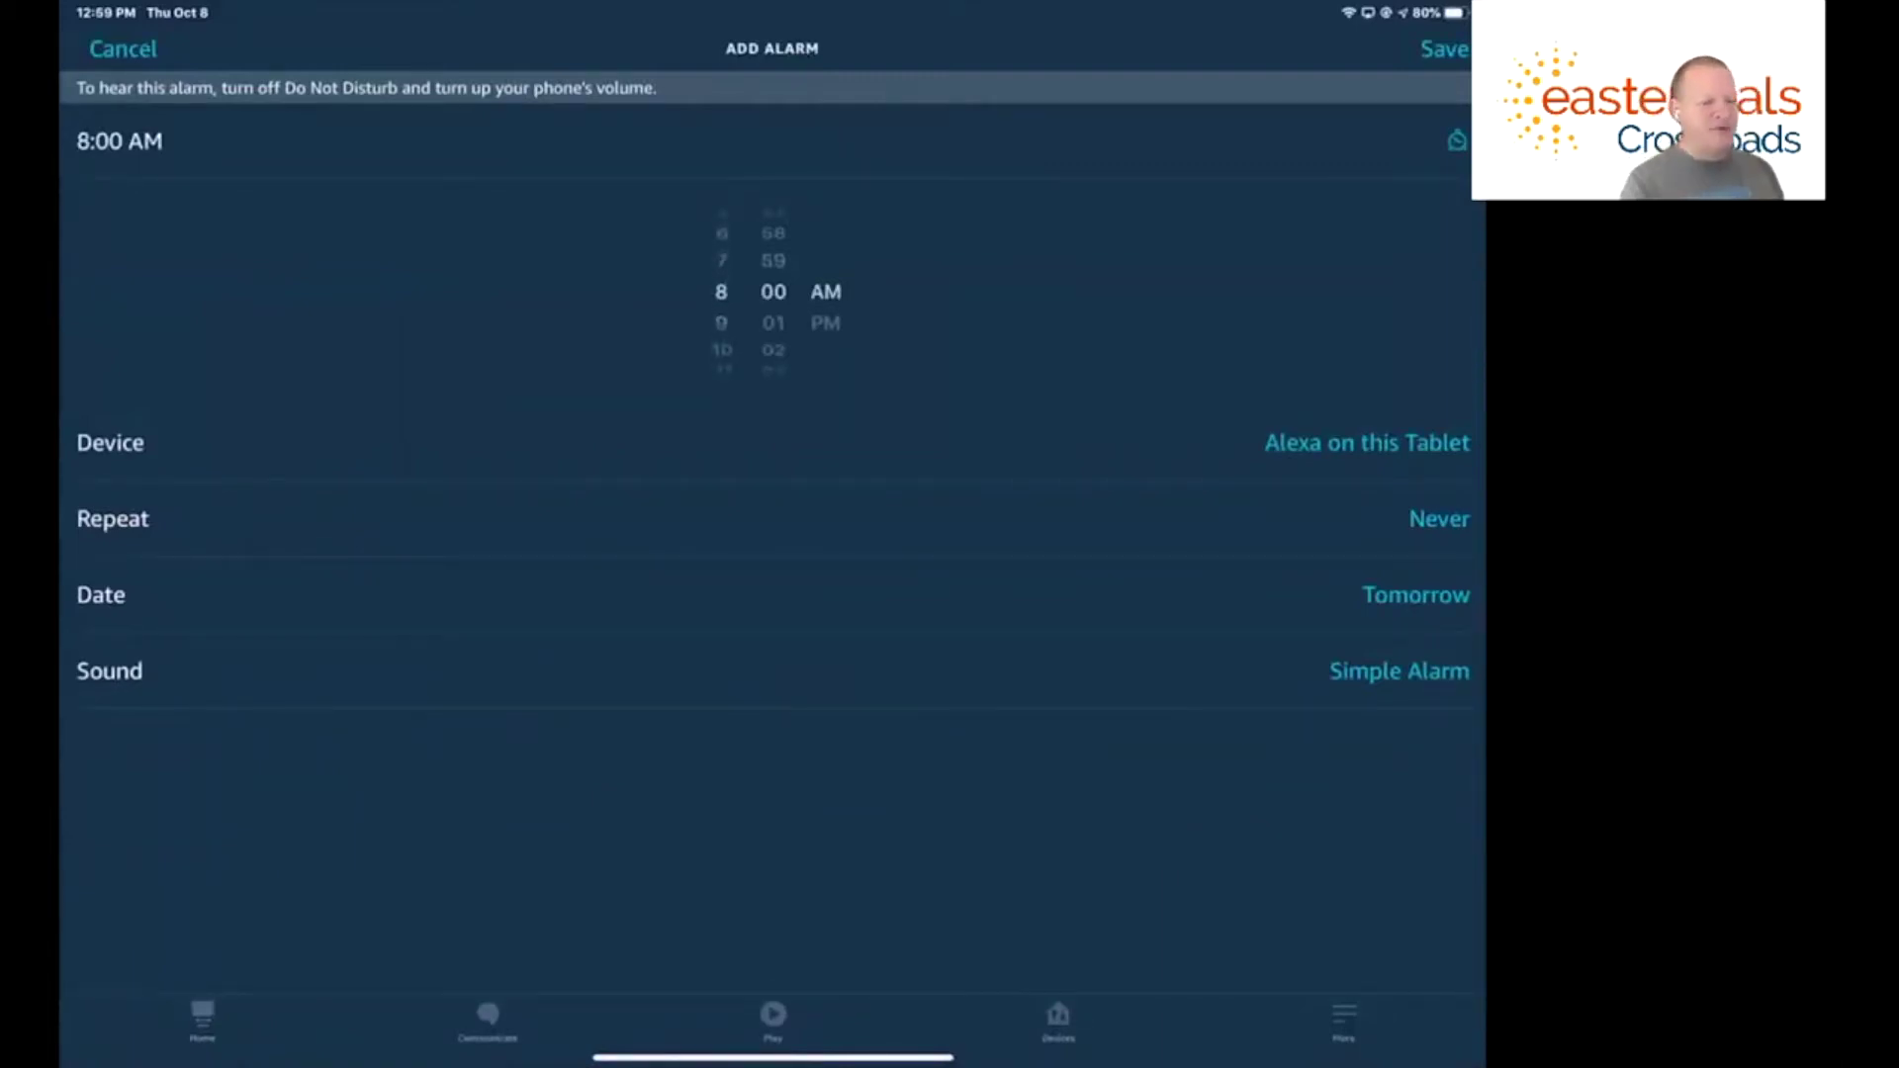
click(1367, 443)
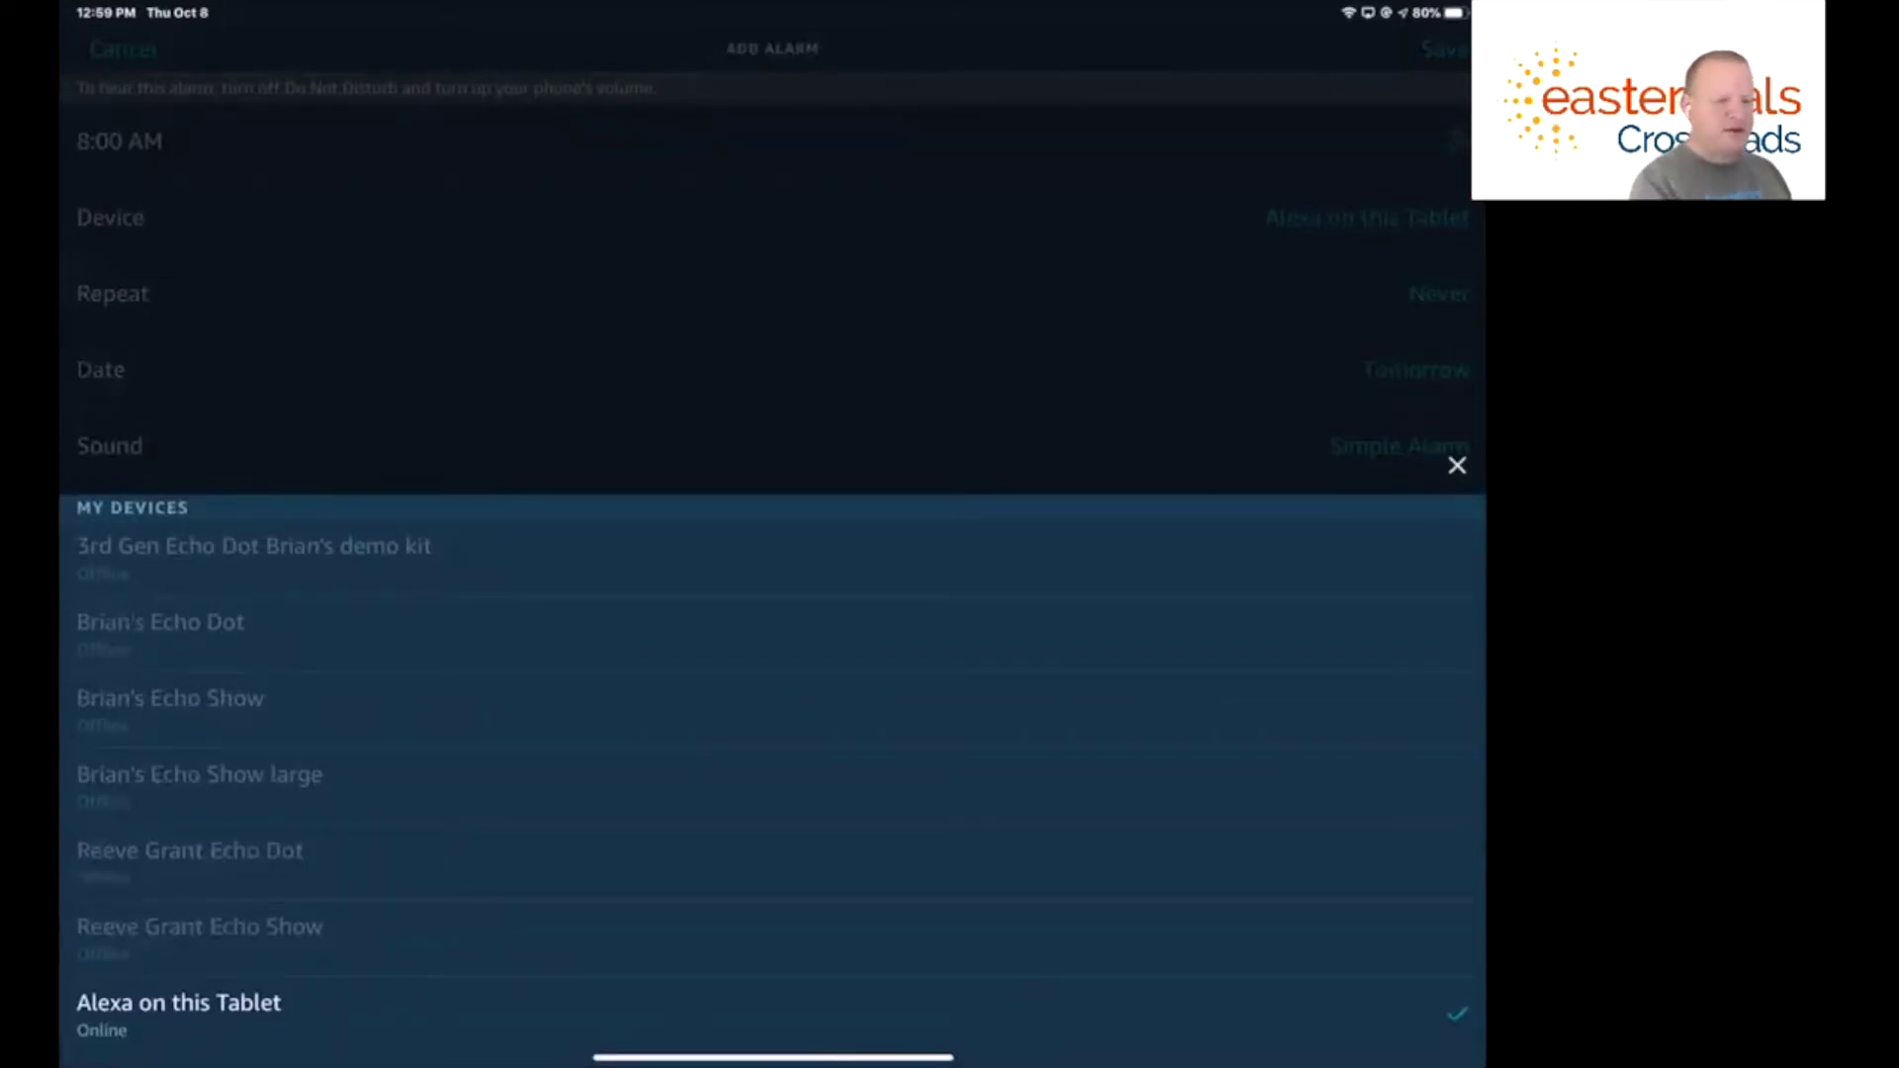
click(178, 1009)
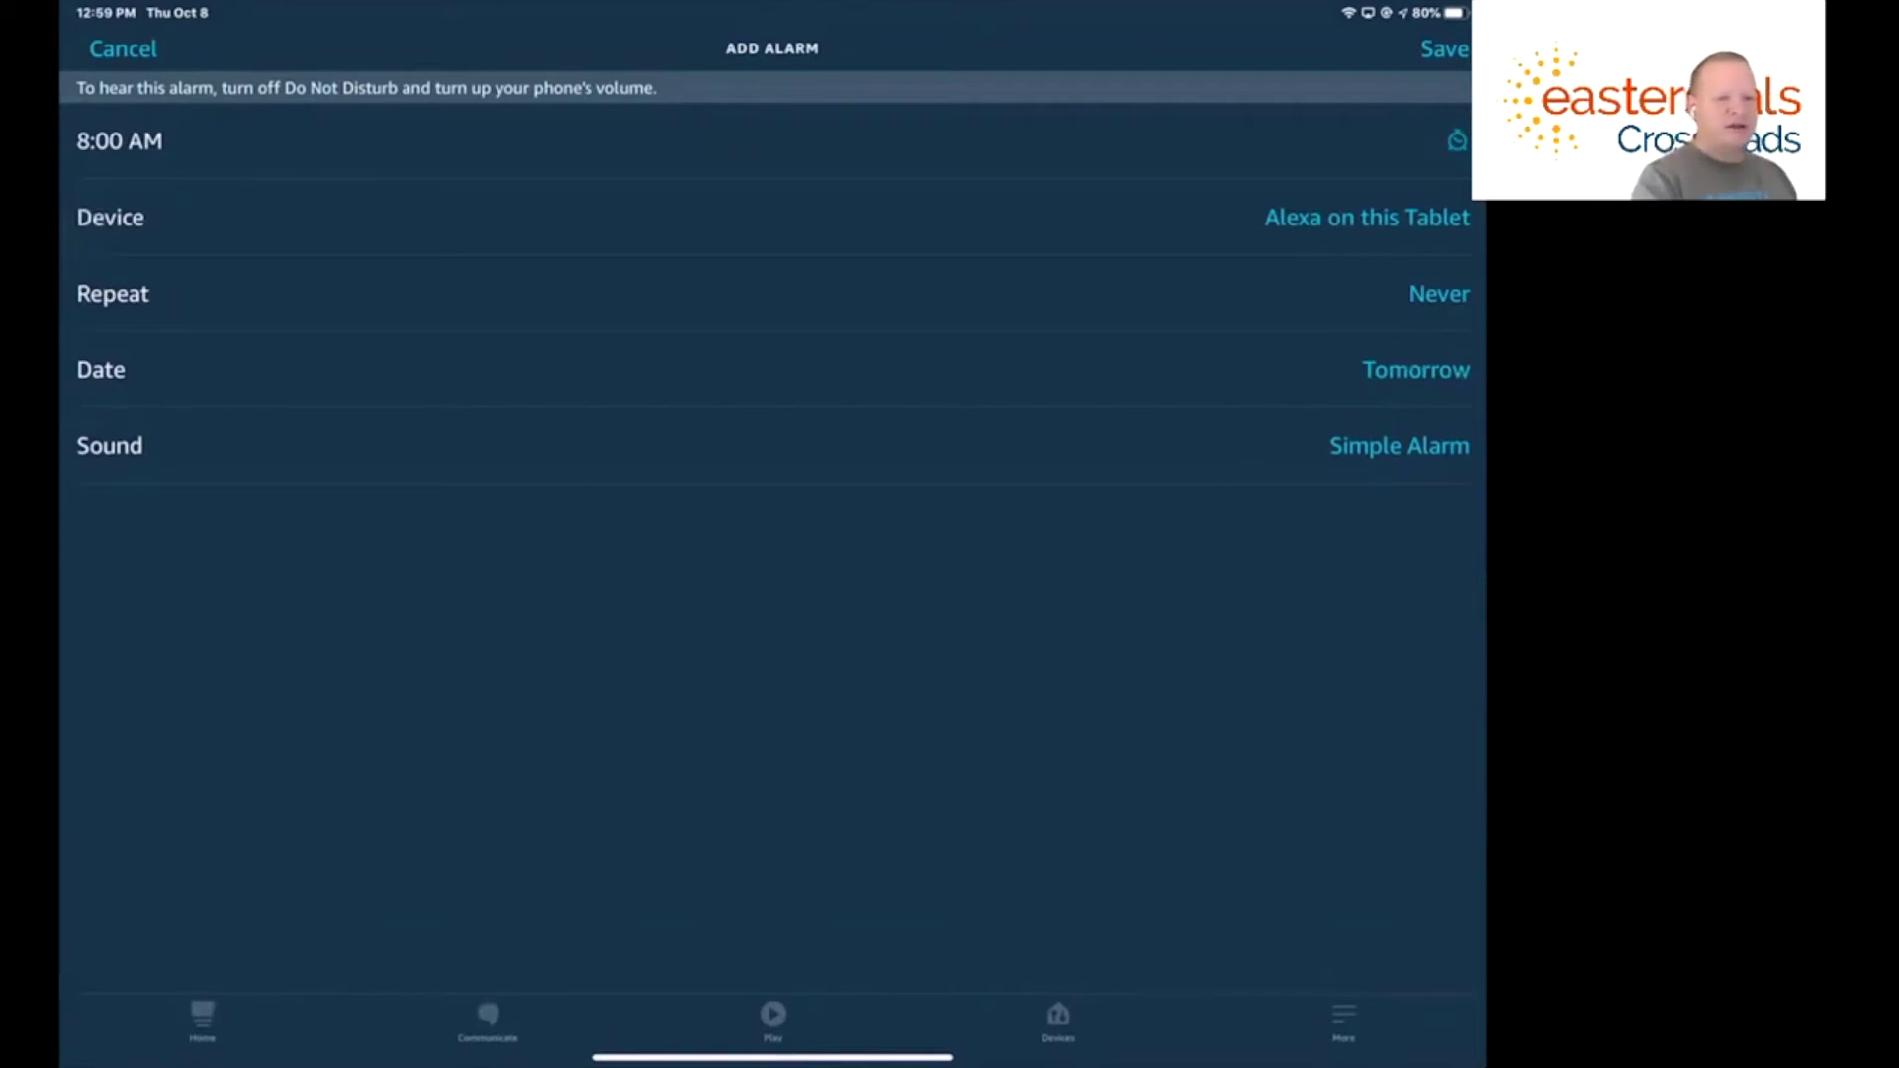
click(1444, 48)
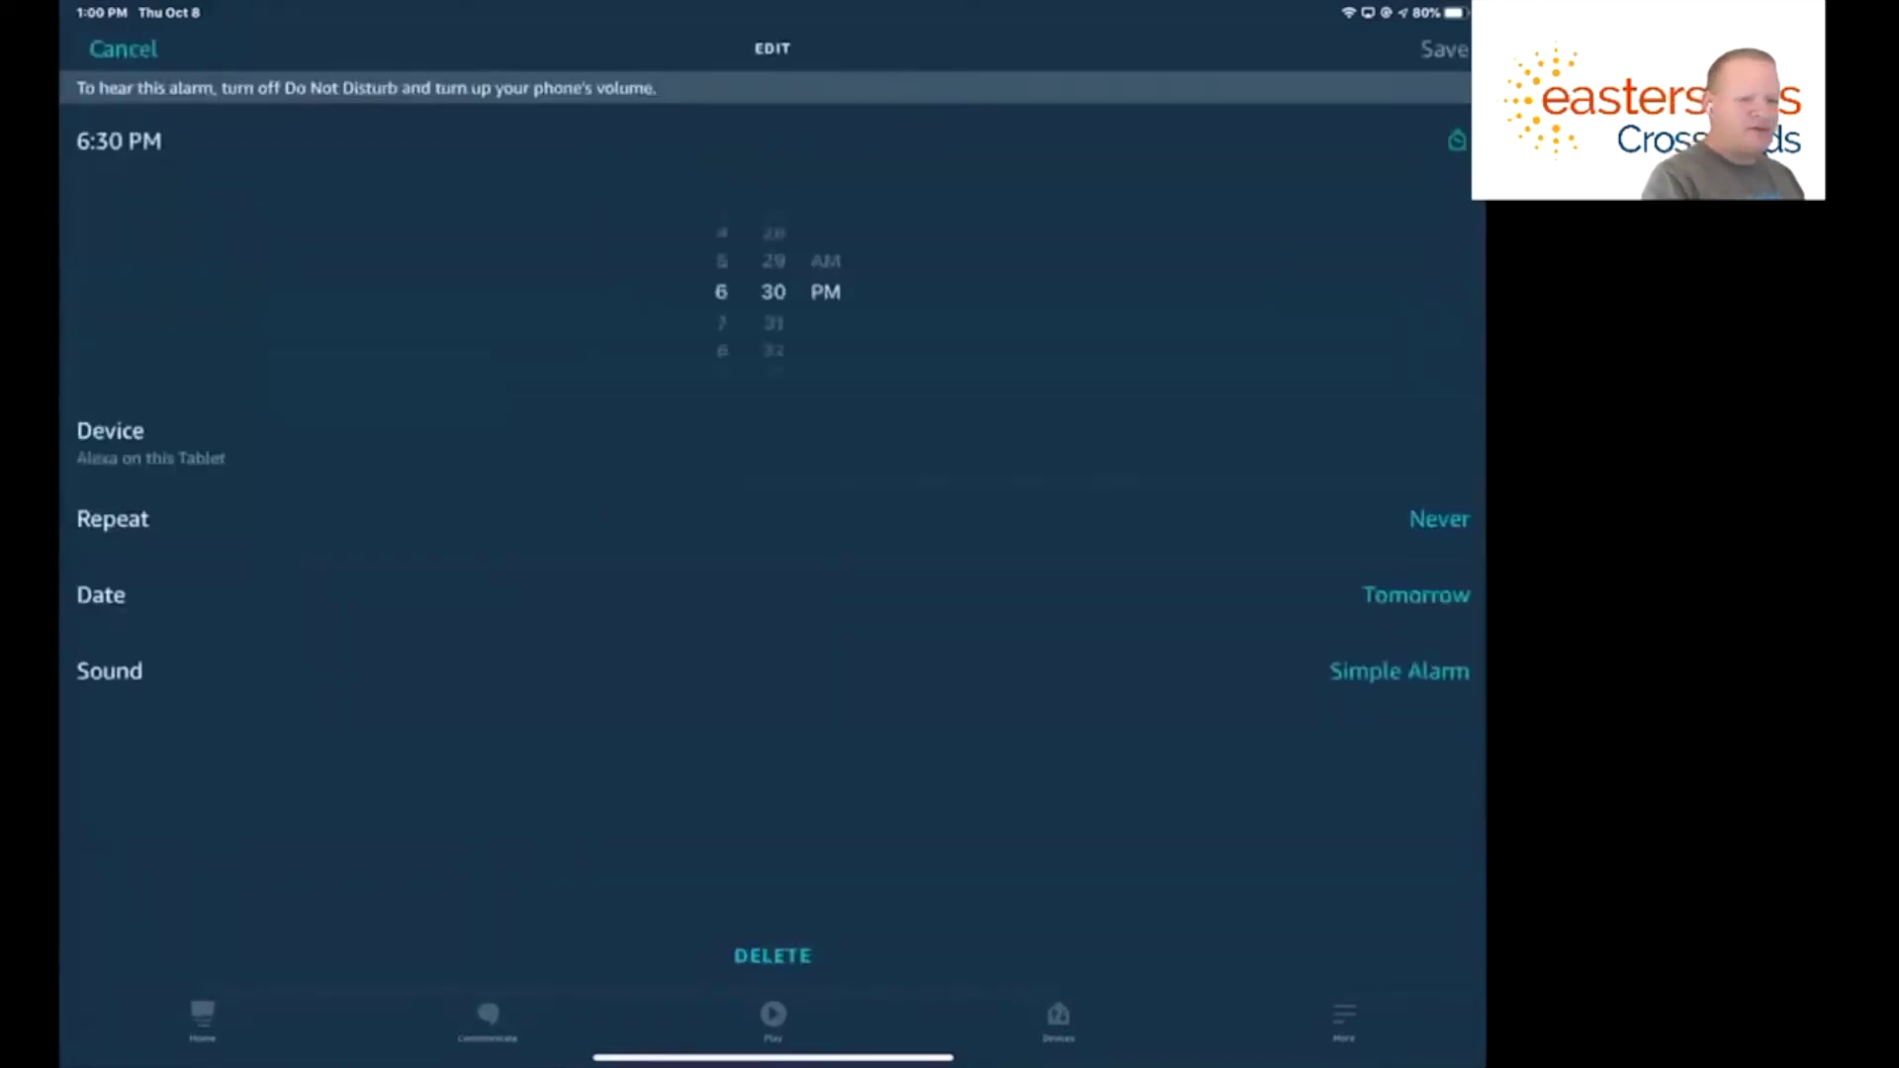
Cancel out of the 6:30 PM alarm unchanged, back to the alarm list
click(123, 48)
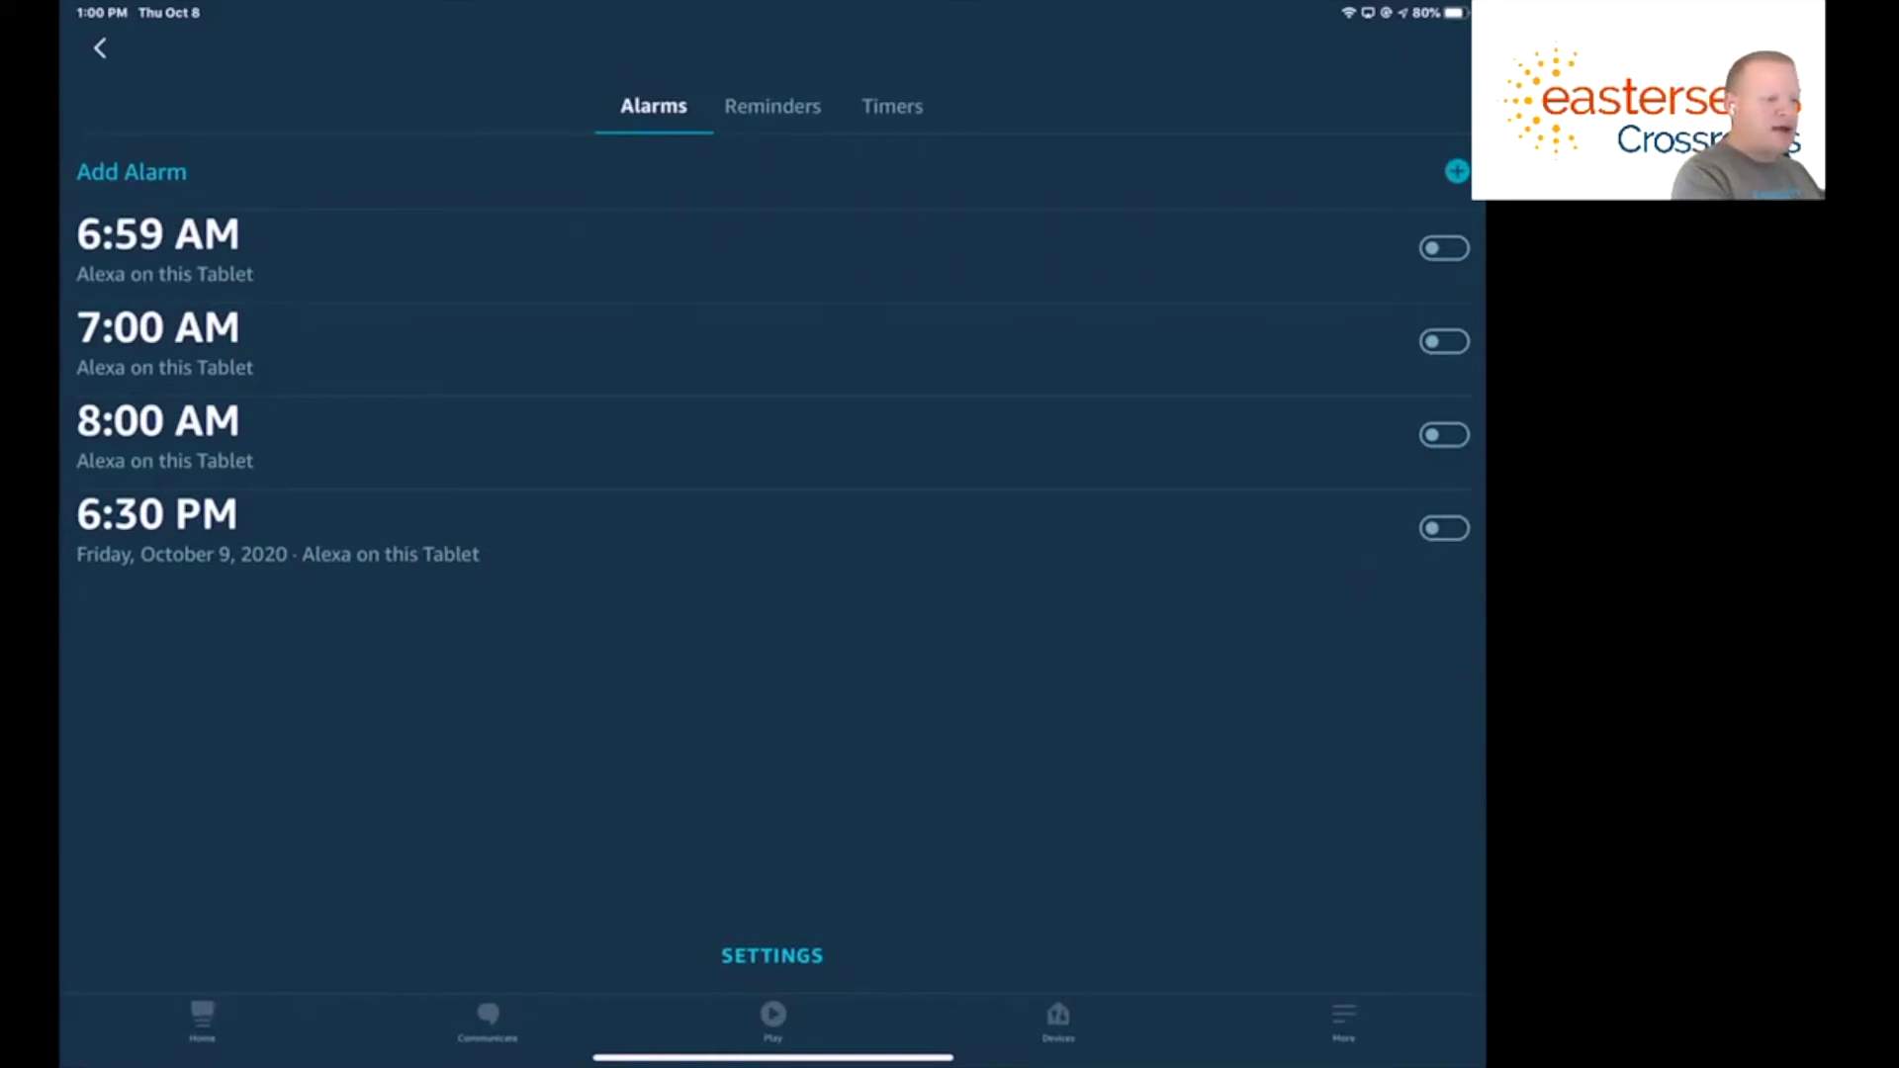
Return to the Alexa home page showing the To-do and House chores lists
click(1343, 1019)
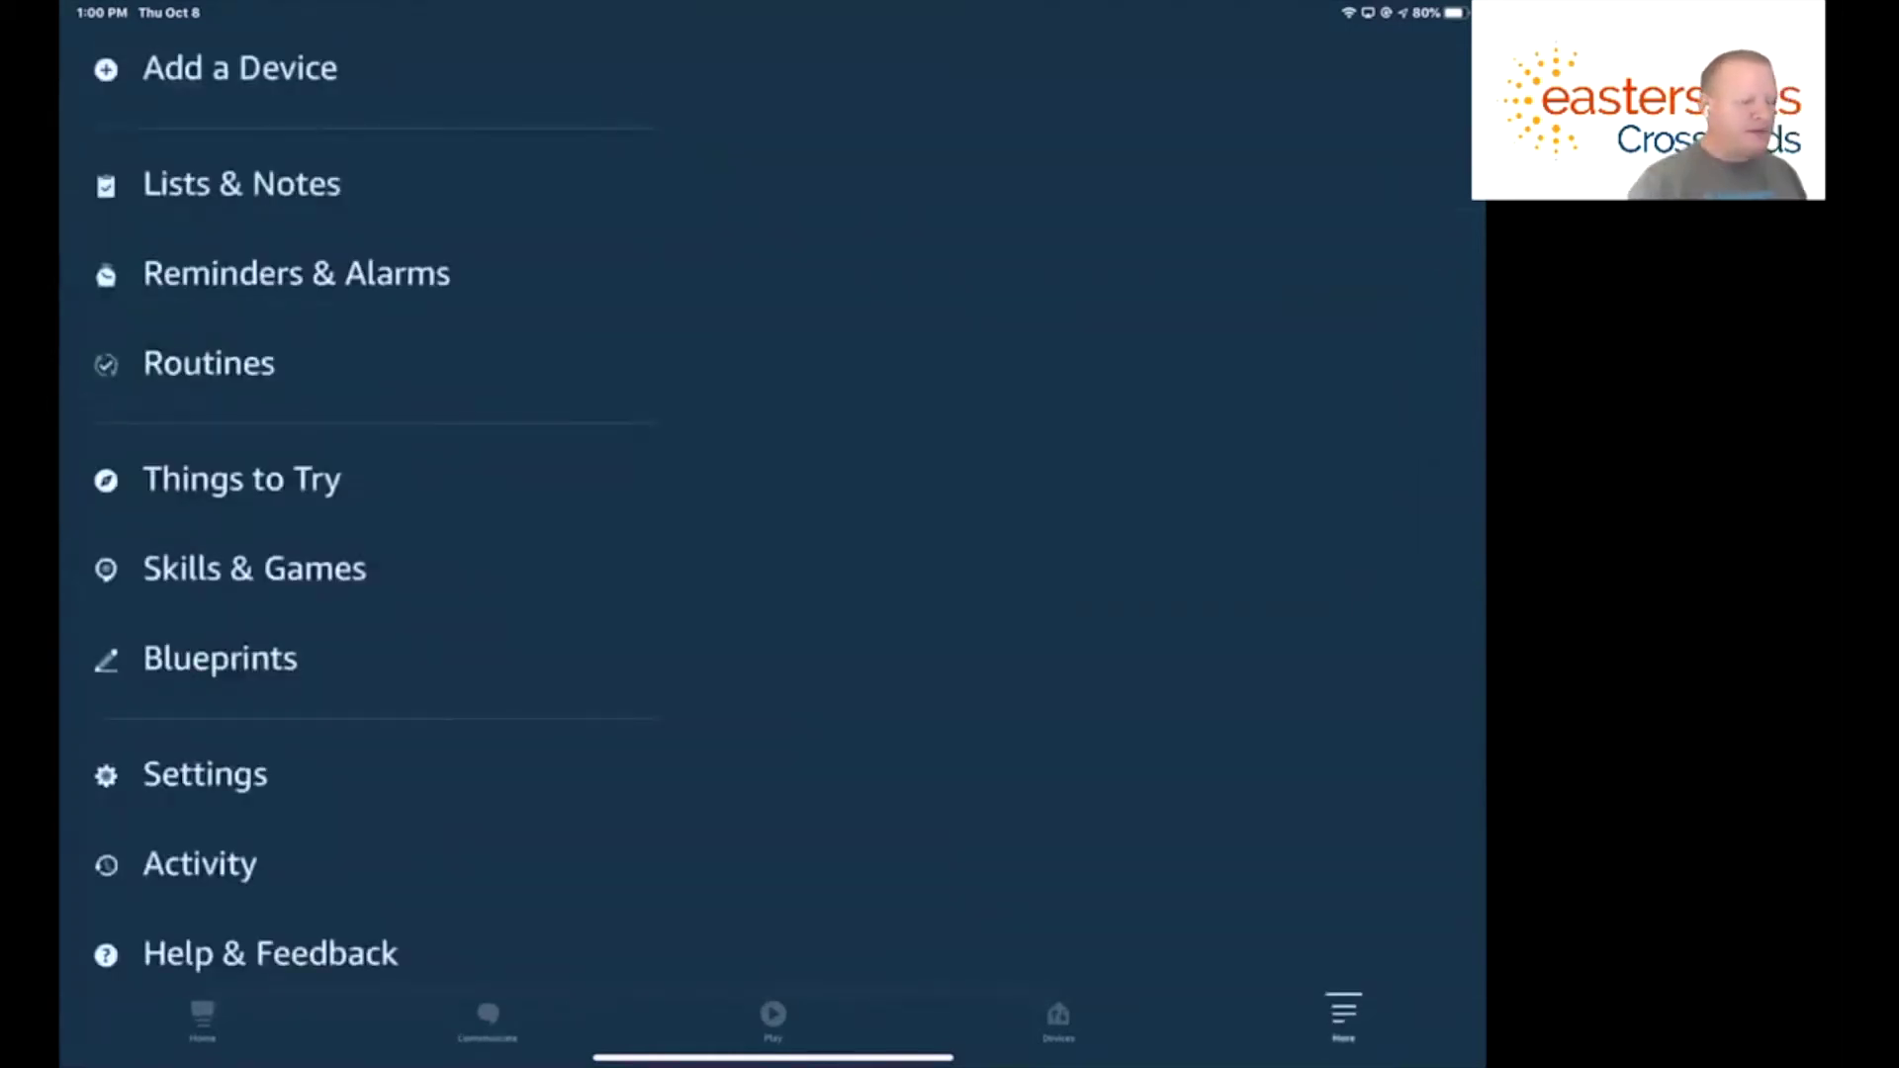
click(202, 1016)
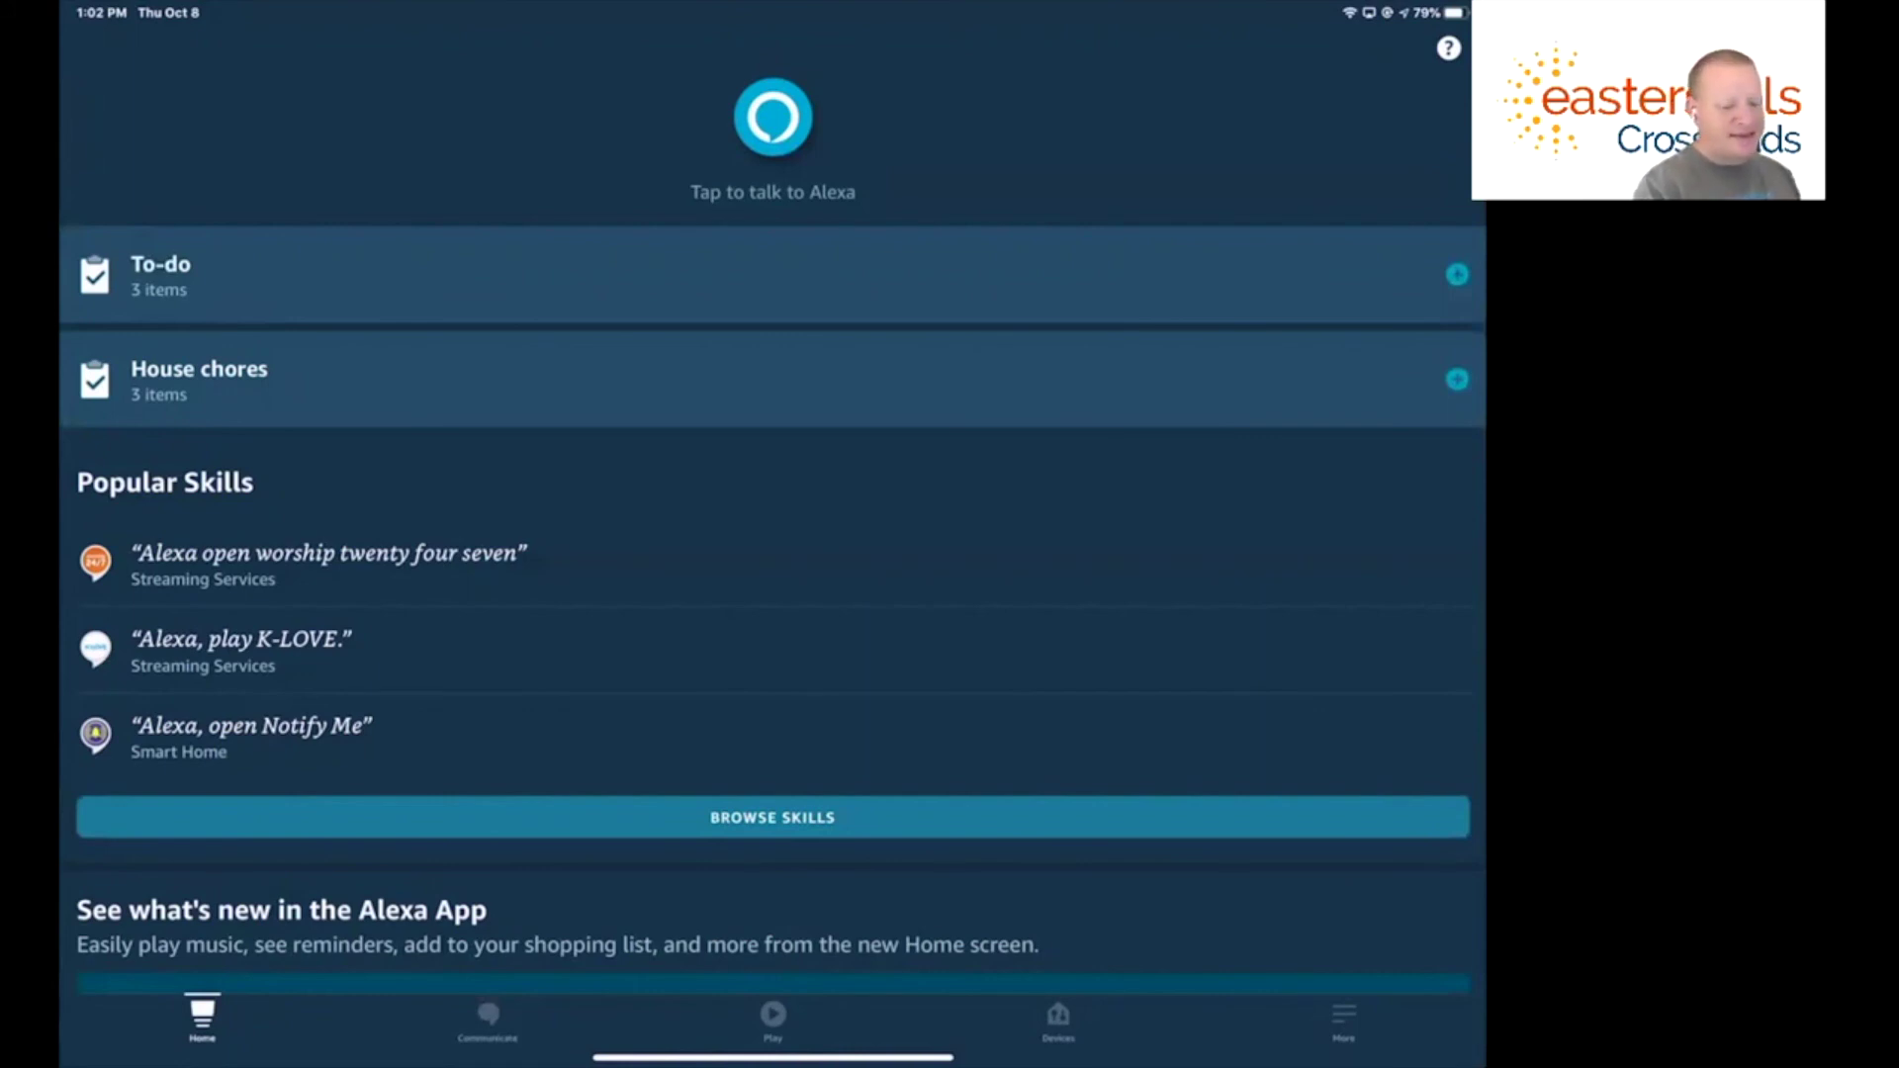
click(1344, 1019)
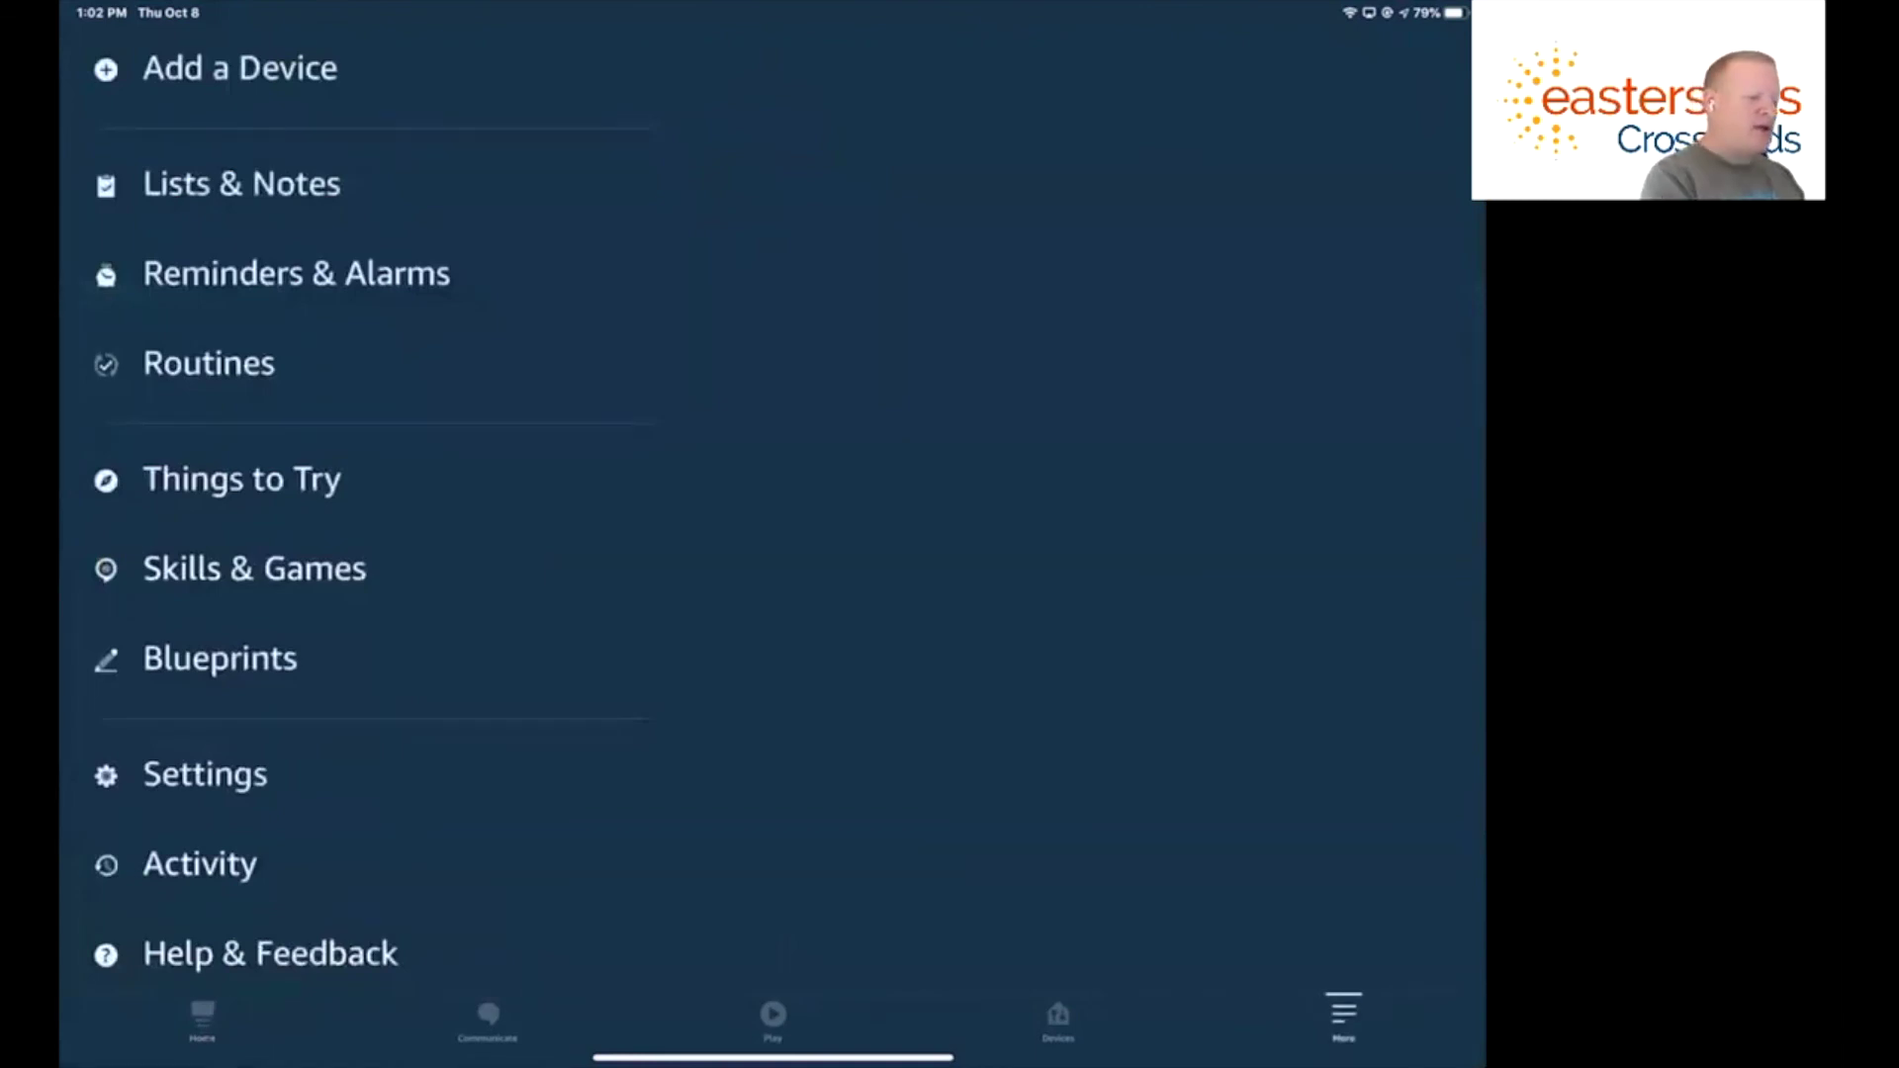
Open Reminders & Alarms to see the 6:59, 7:00, 8:00 AM and 6:30 PM alarms
click(296, 273)
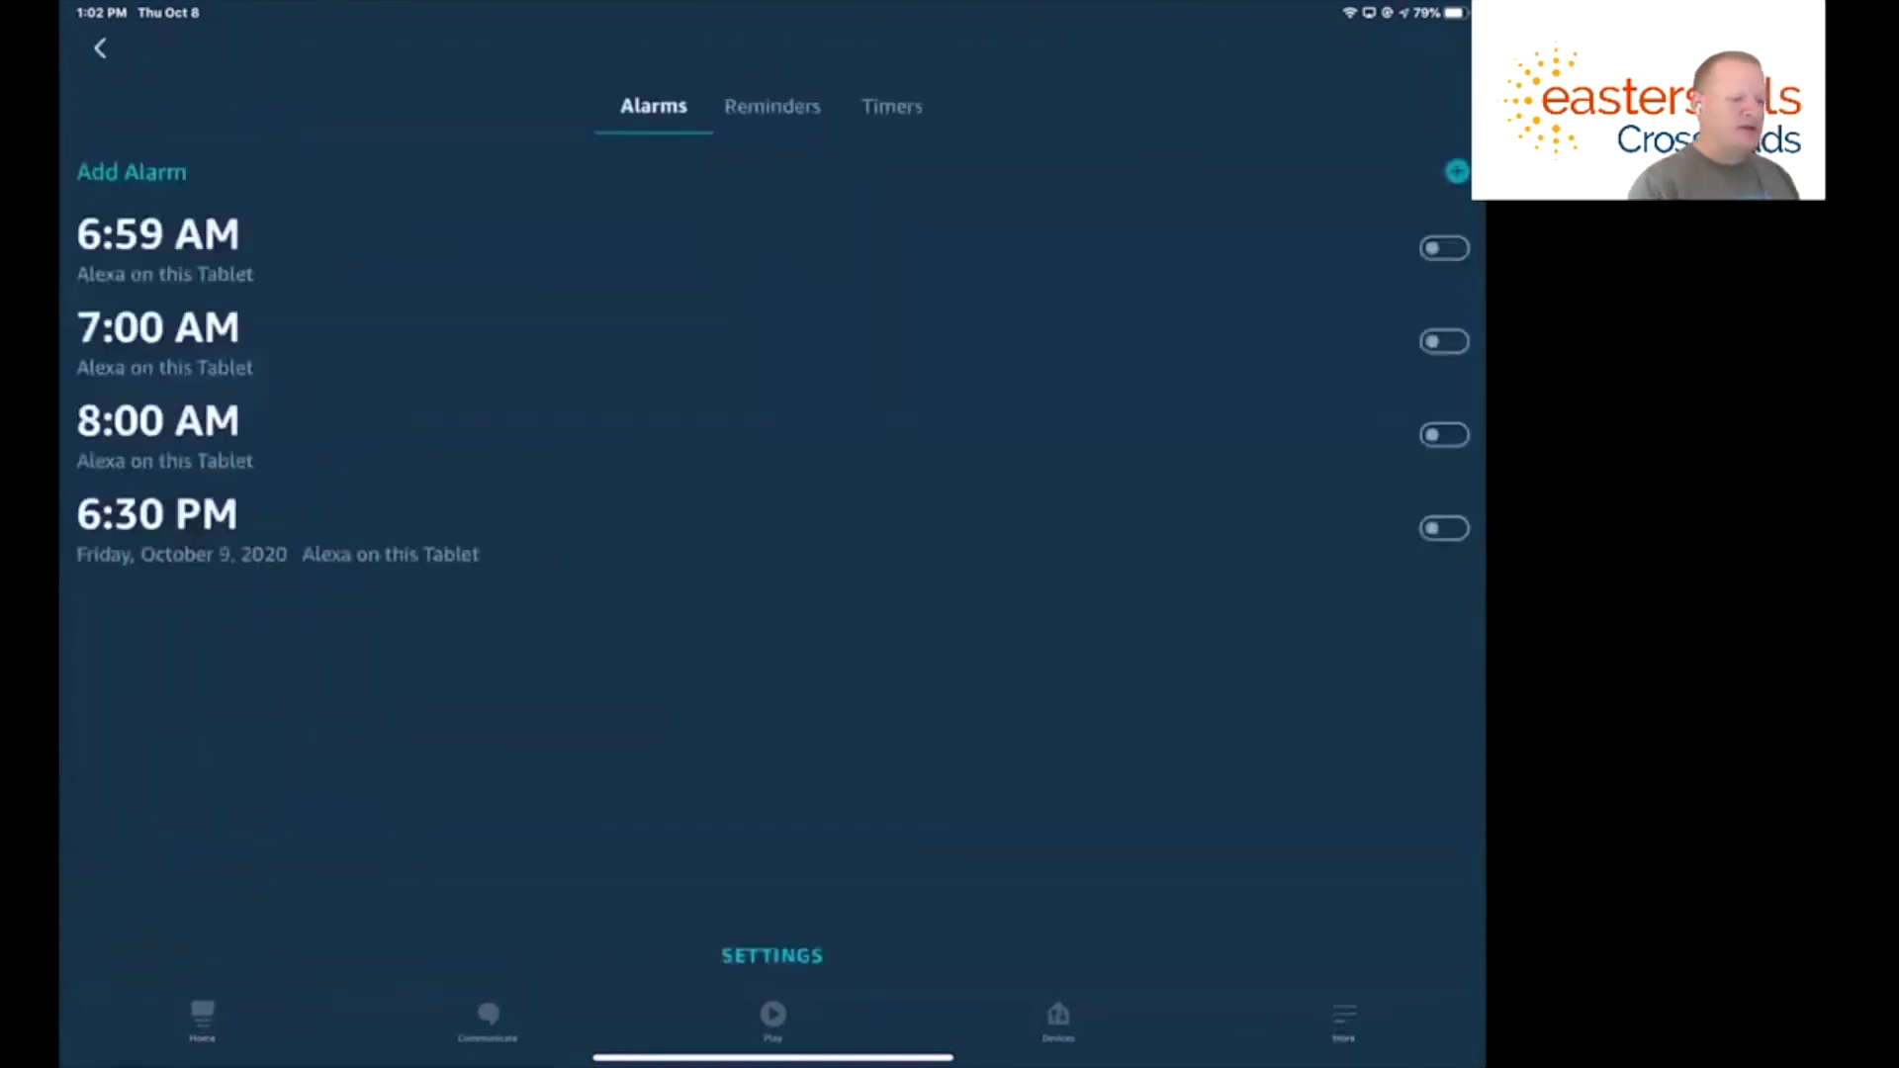